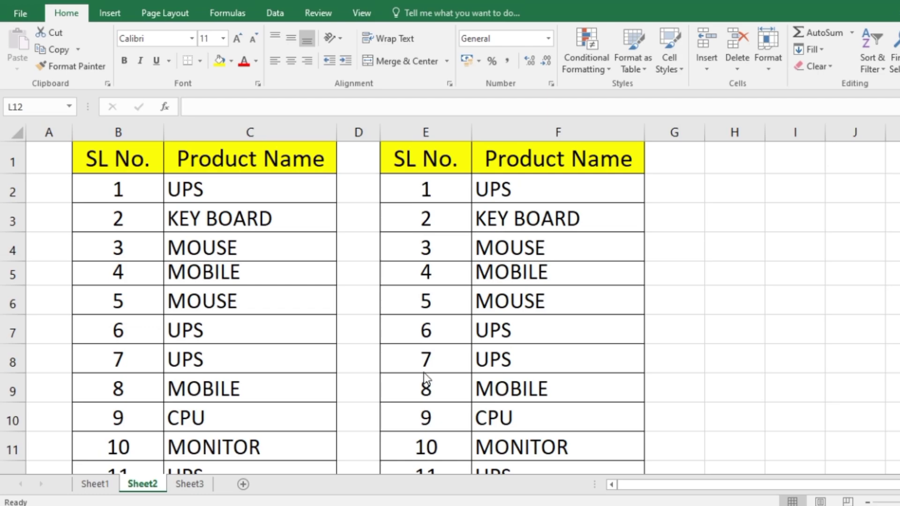
# Step: Hide rows 3 to 5 and unhide them again to compare the numbering in both SL No. columns
pyautogui.click(232, 253)
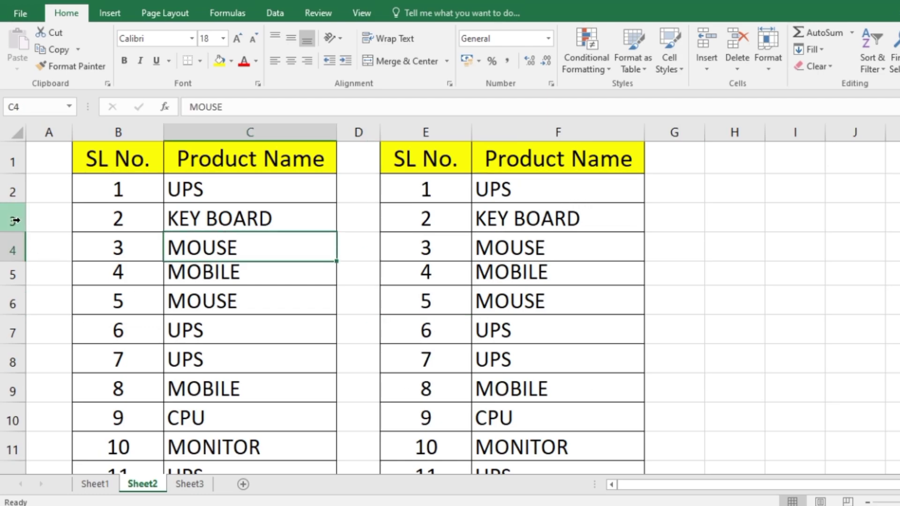
pyautogui.moveTo(12, 221); pyautogui.dragTo(28, 268)
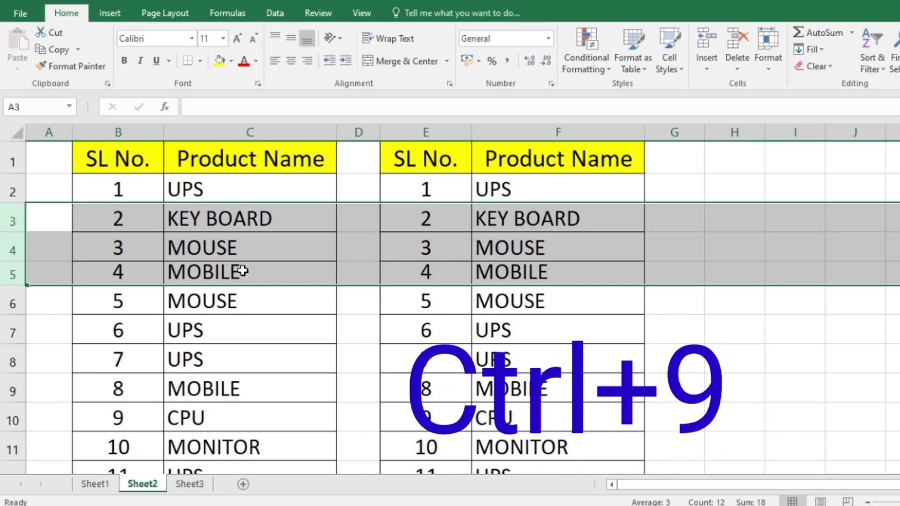
pyautogui.hotkey('ctrl', '9')
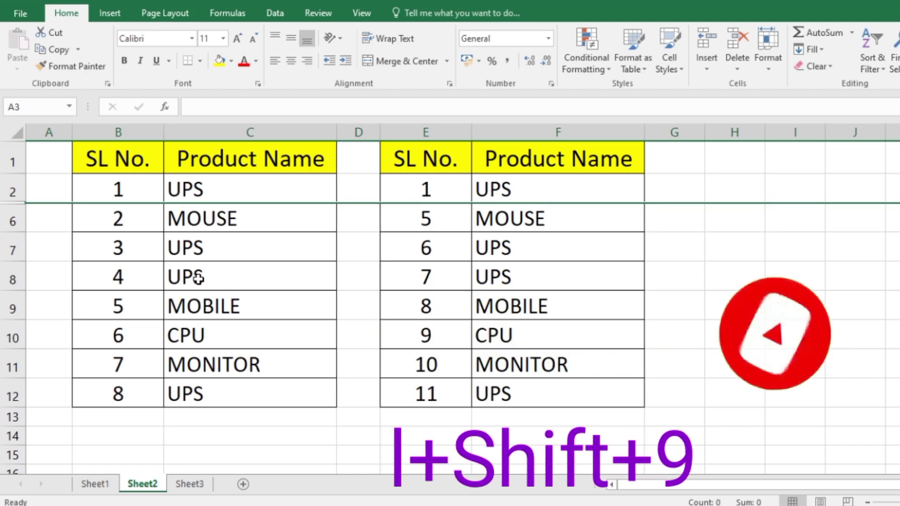
pyautogui.hotkey('ctrl', 'shift', '9')
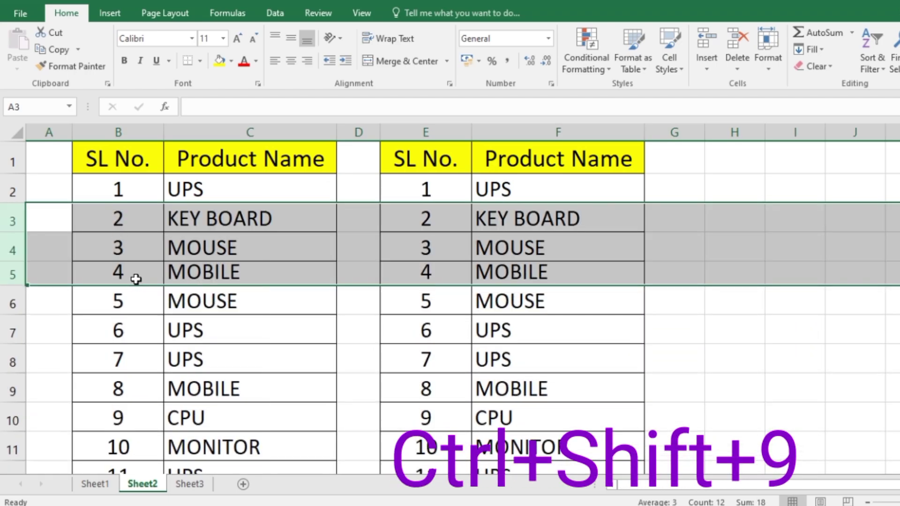
# Step: Clear the serial numbers under SL No. in column B and start an AGGREGATE formula in B2
pyautogui.click(556, 234)
pyautogui.moveTo(111, 218)
pyautogui.mouseDown()
pyautogui.moveTo(120, 481)
pyautogui.moveTo(124, 419)
pyautogui.mouseUp()
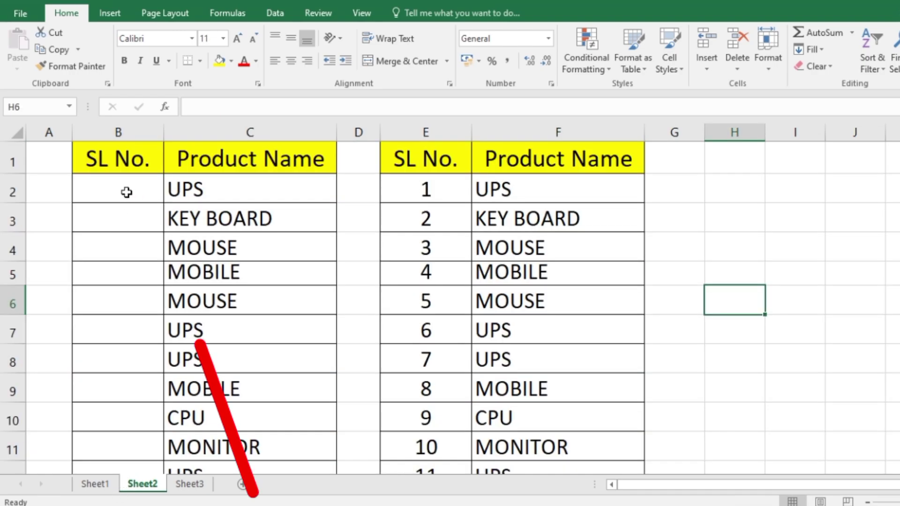
pyautogui.click(127, 192)
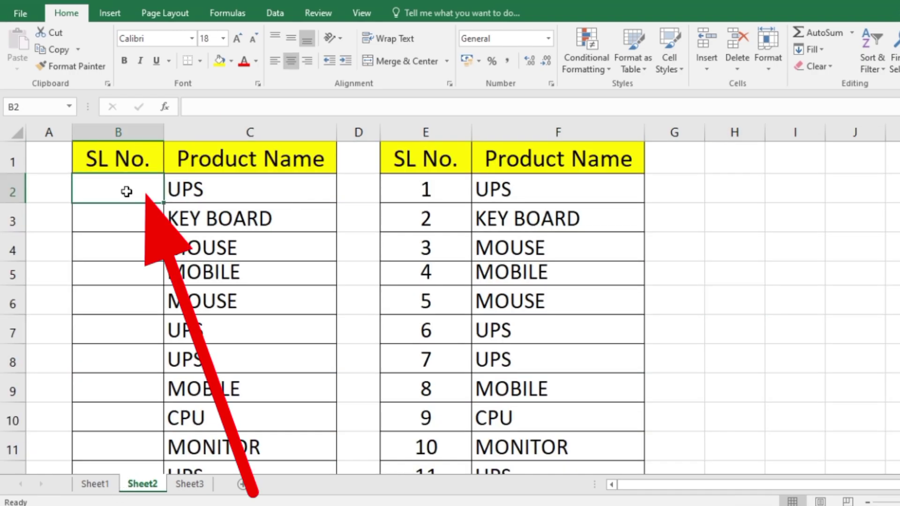
pyautogui.write('=')
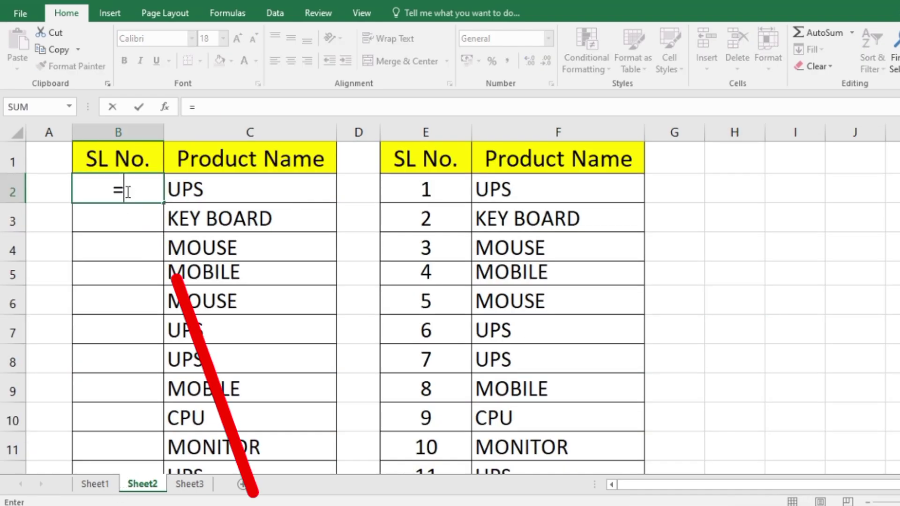
pyautogui.write('agg')
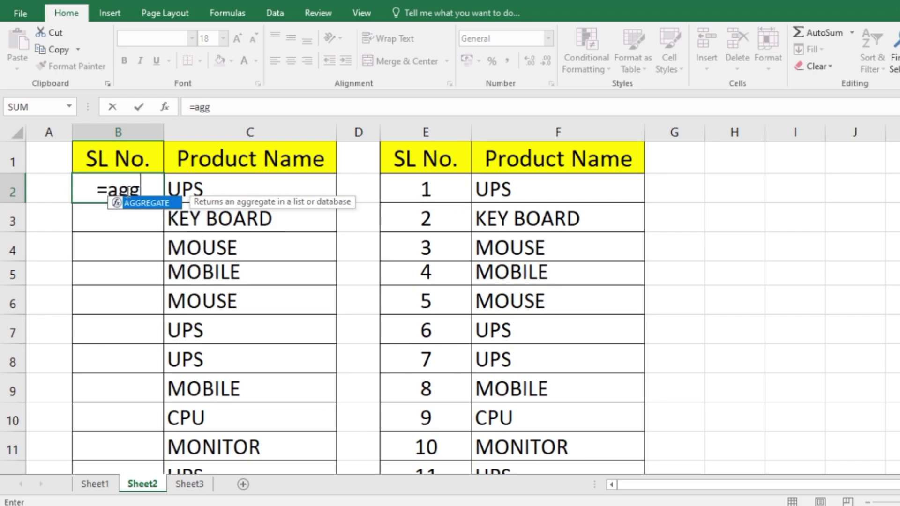
pyautogui.doubleClick(147, 206)
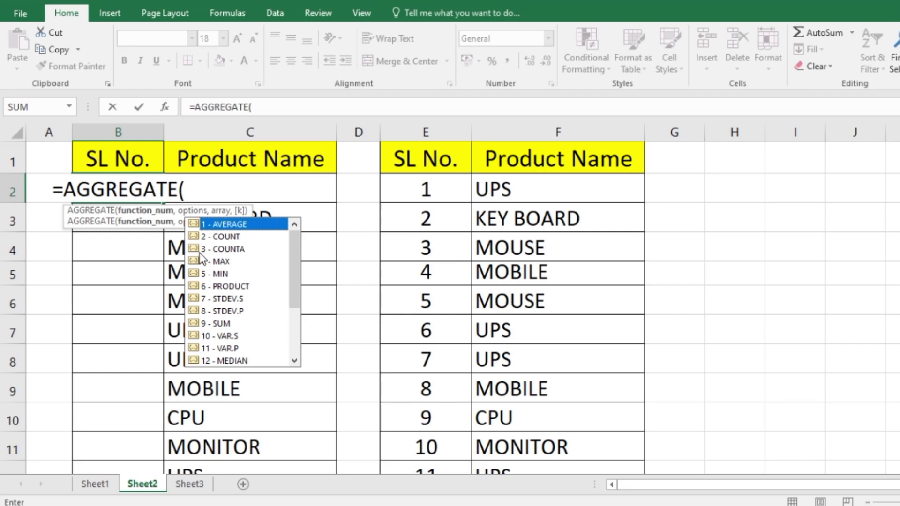
# Step: Set the AGGREGATE function number to 3 (COUNTA) and the option to 3, ignoring hidden rows, error values and nested SUBTOTAL and AGGREGATE functions
pyautogui.click(197, 192)
pyautogui.write('3')
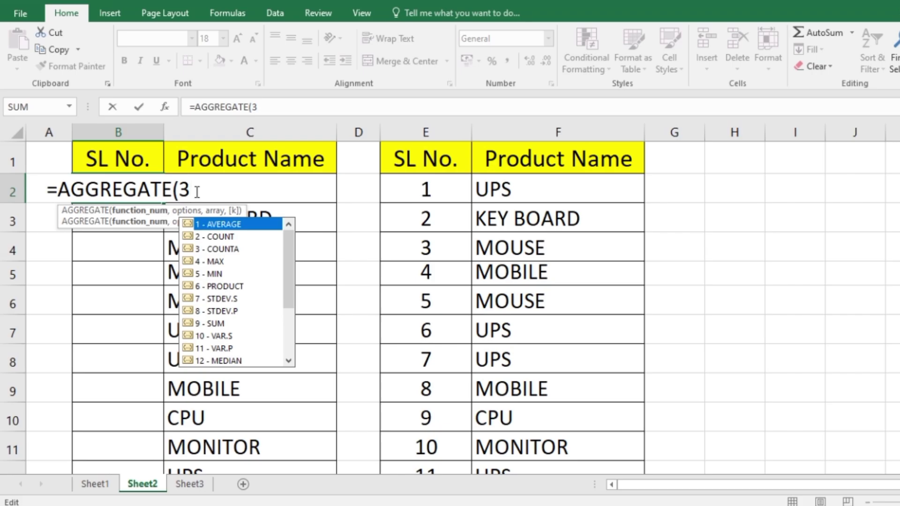
pyautogui.write(',')
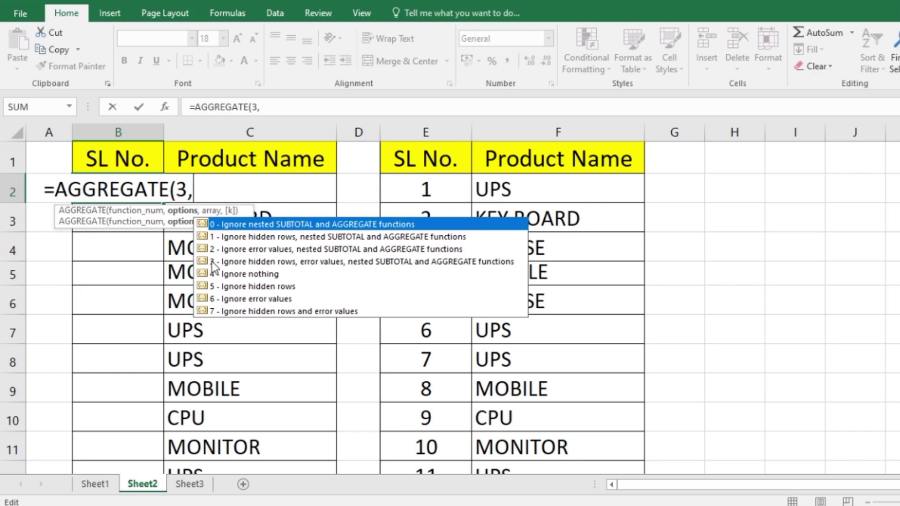
pyautogui.doubleClick(247, 261)
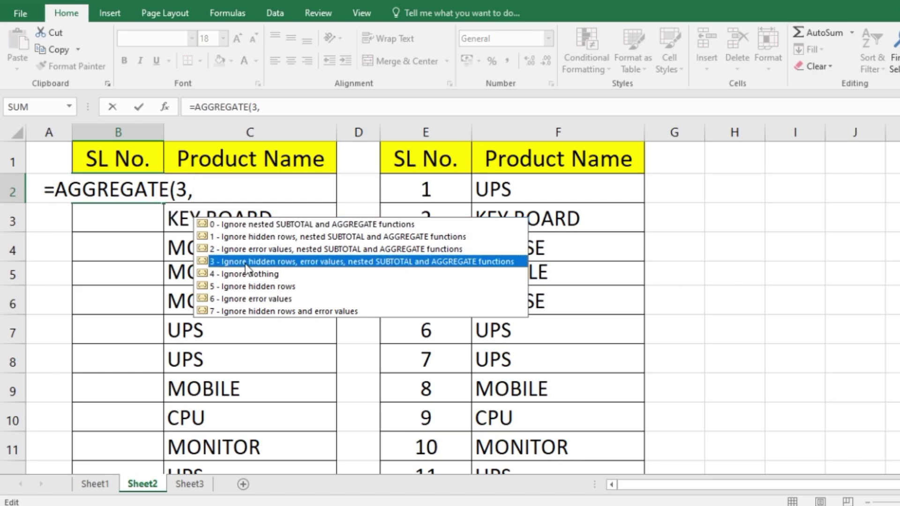
pyautogui.write(',')
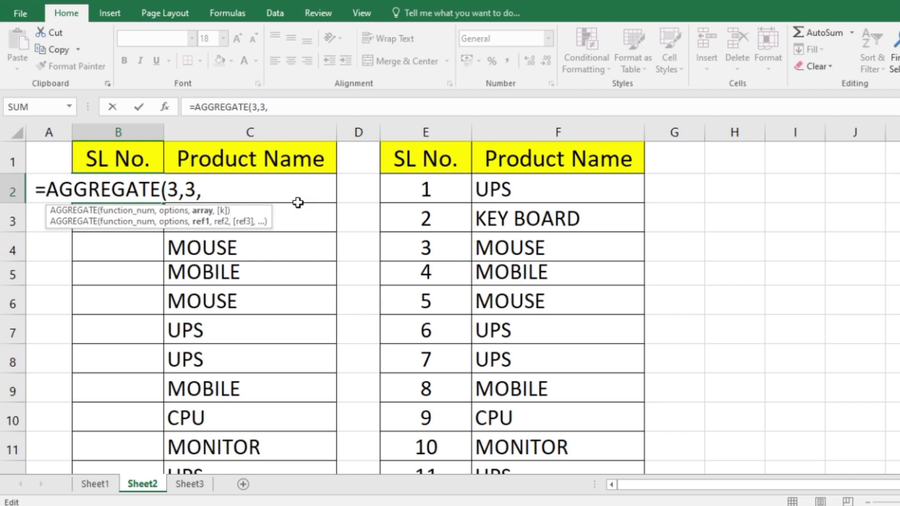
# Step: Complete the B2 formula with the expanding range $C$2:C2, giving =AGGREGATE(3,3,$C$2:C2)
pyautogui.click(315, 195)
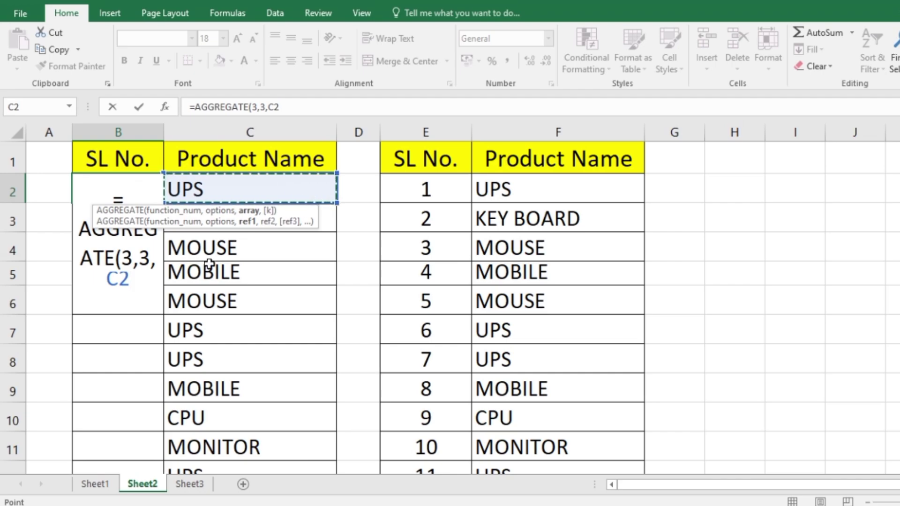
pyautogui.press('F2')
pyautogui.moveTo(109, 277); pyautogui.dragTo(125, 277)
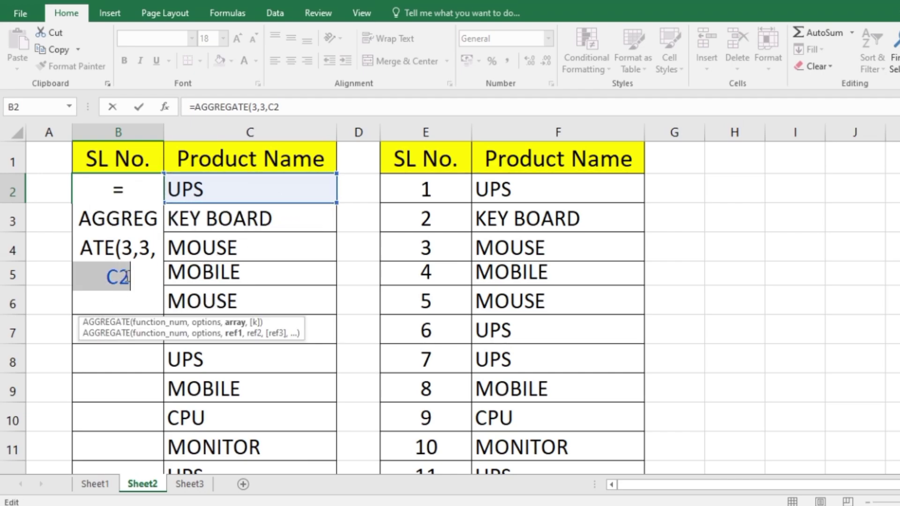
pyautogui.press('F4')
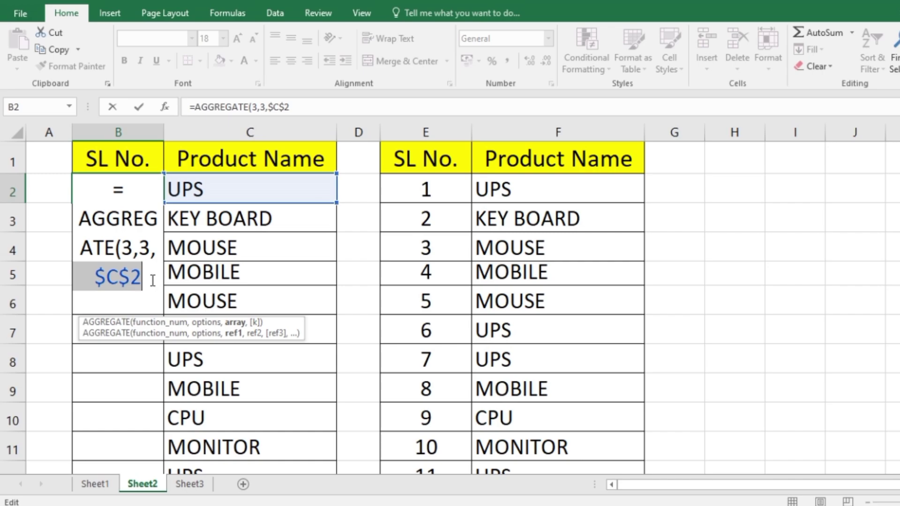
pyautogui.click(152, 280)
pyautogui.press('BackSpace')
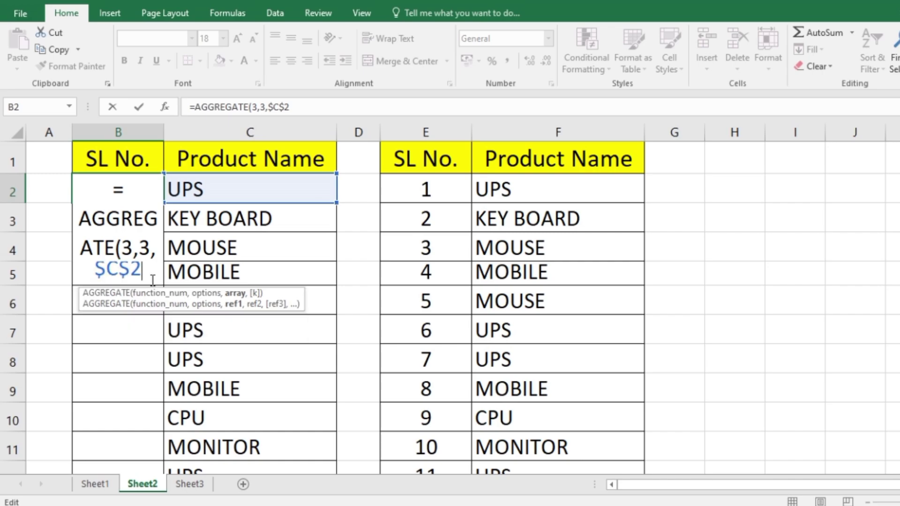
pyautogui.write(':')
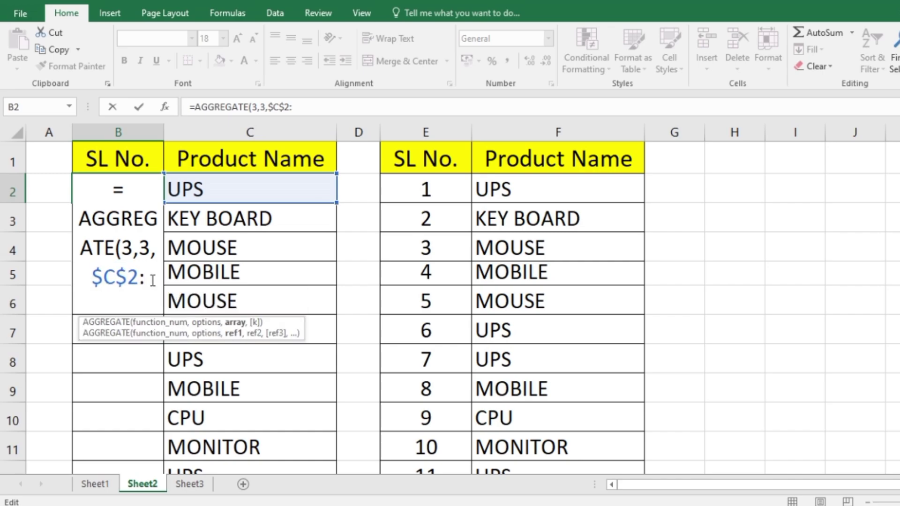
pyautogui.click(305, 195)
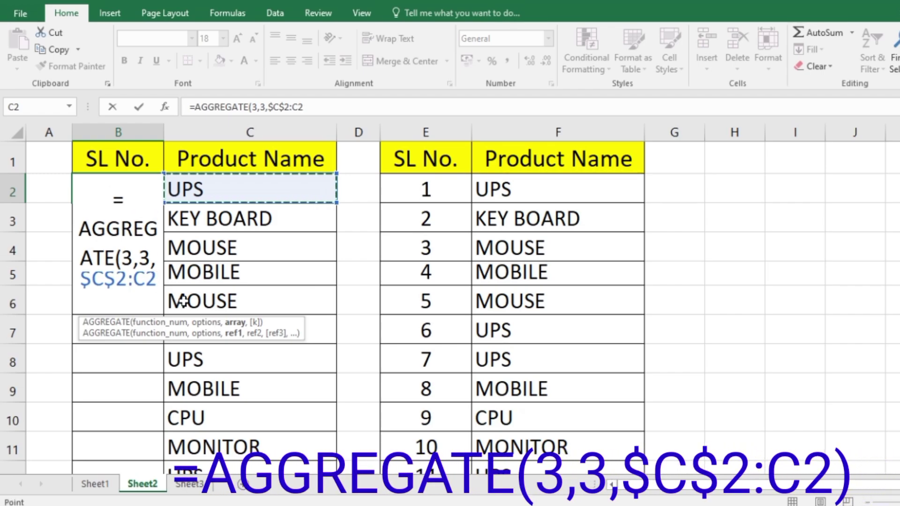
pyautogui.press('Return')
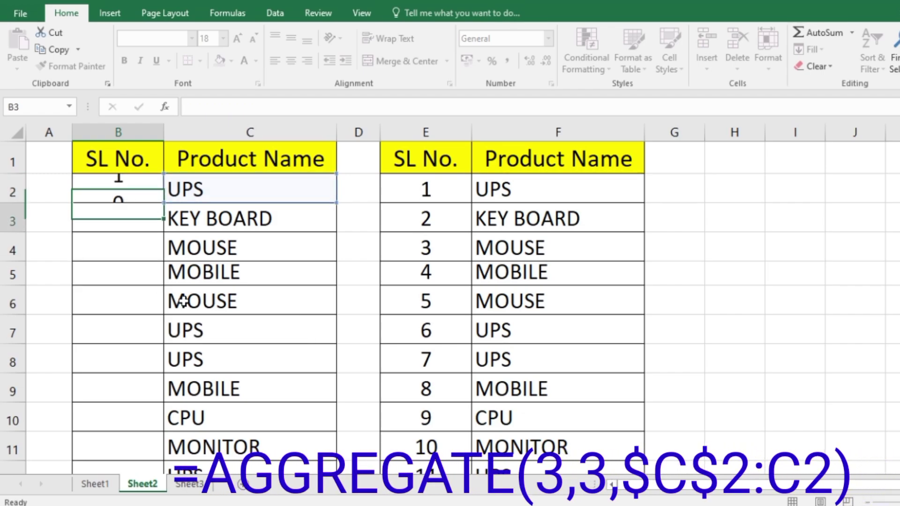
# Step: Fill the AGGREGATE formula from B2 down to B12 and review the numbered rows
pyautogui.click(151, 195)
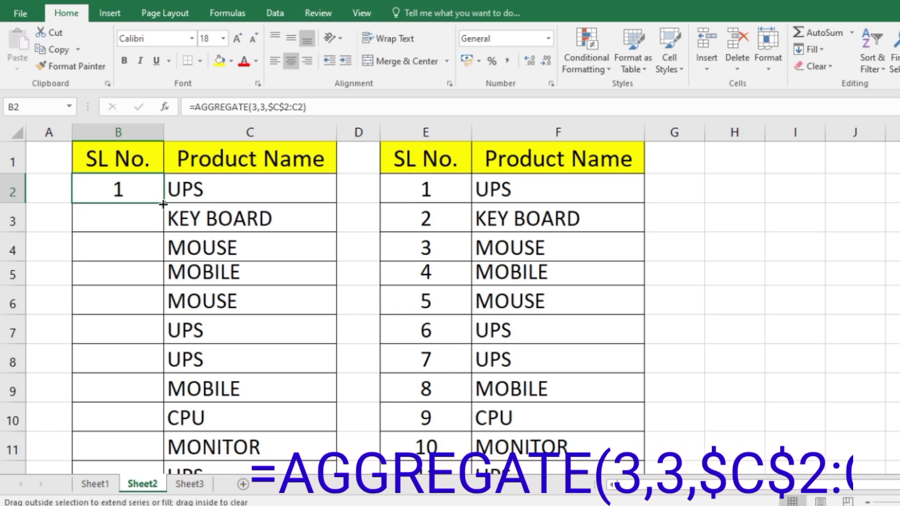
pyautogui.doubleClick(162, 204)
pyautogui.scroll(-2, 121, 223)
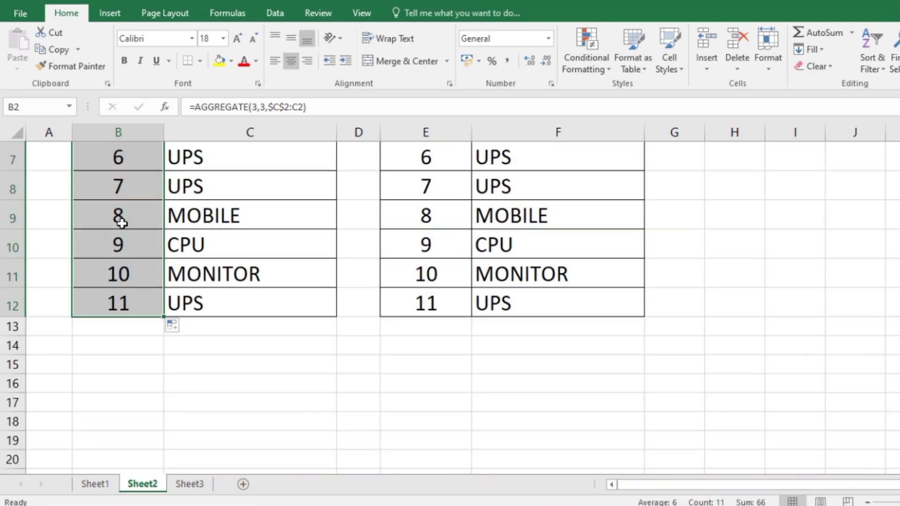
pyautogui.scroll(2, 121, 223)
pyautogui.scroll(-2, 147, 203)
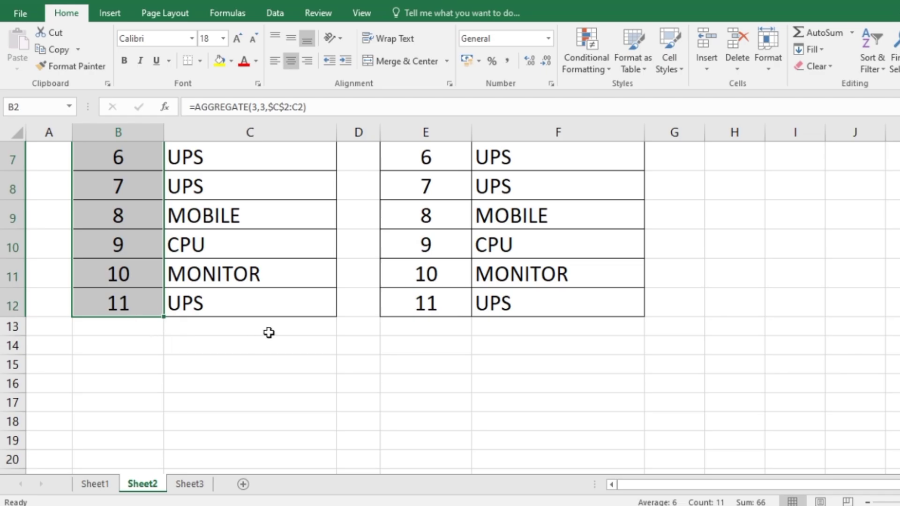
pyautogui.scroll(2, 267, 334)
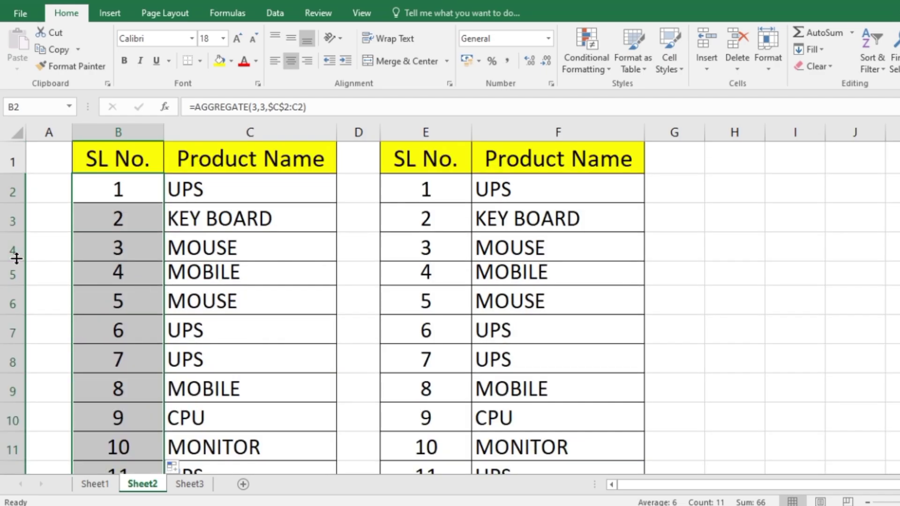
# Step: Hide rows 4 to 6 to test the formula-based numbering in column B, and unhide them again
pyautogui.moveTo(12, 218); pyautogui.dragTo(11, 272)
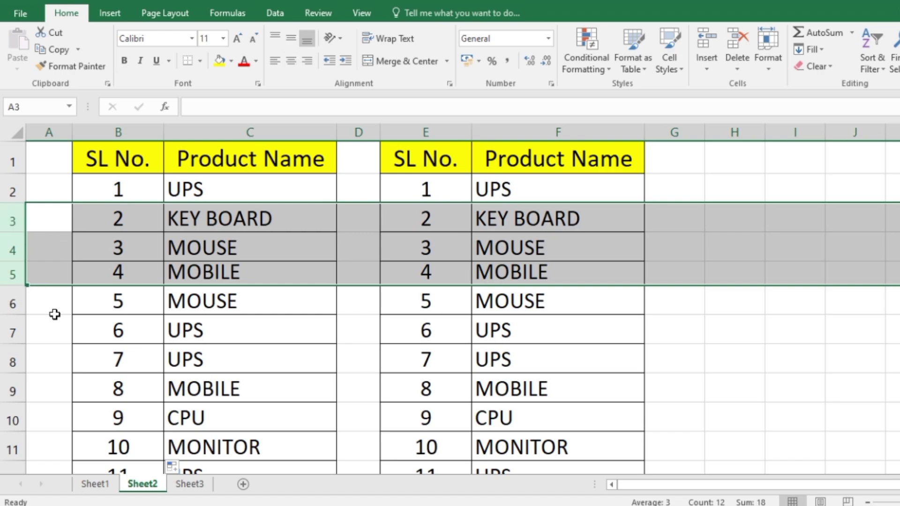
pyautogui.click(52, 300)
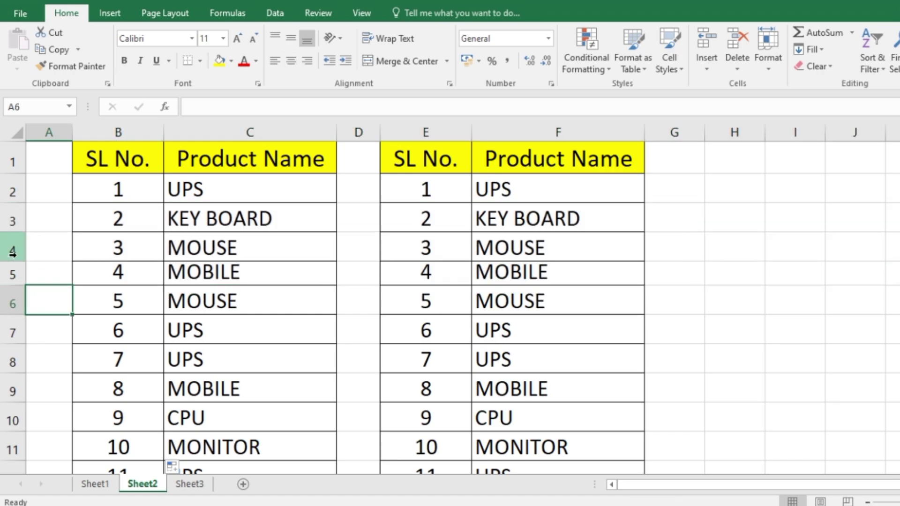
pyautogui.moveTo(10, 248); pyautogui.dragTo(14, 302)
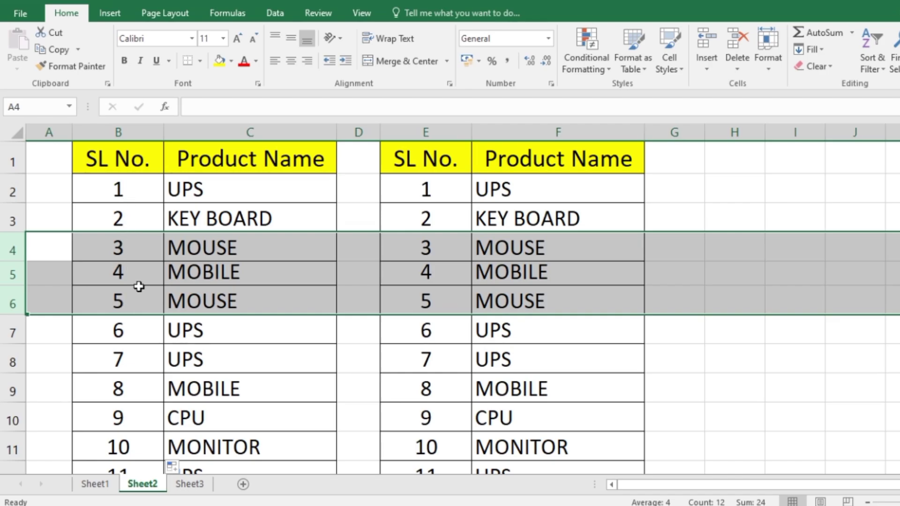
pyautogui.hotkey('ctrl', '9')
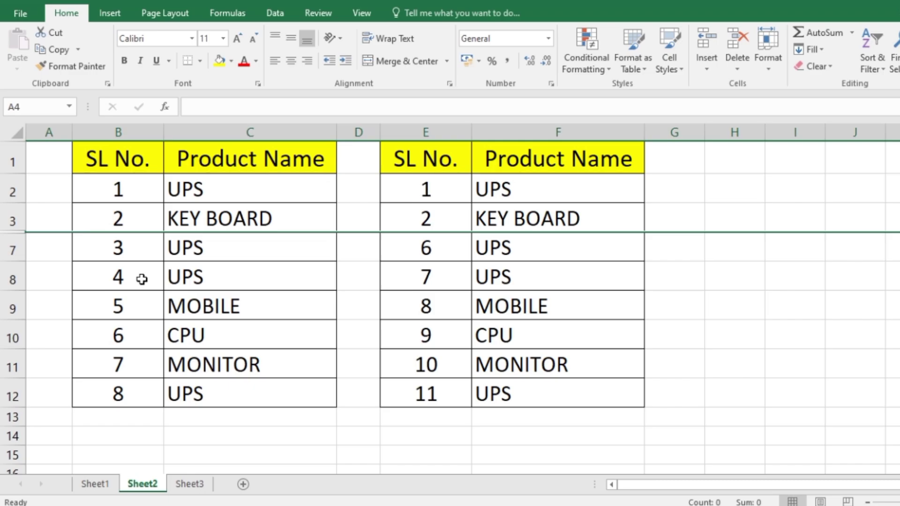
pyautogui.hotkey('ctrl', 'shift', '9')
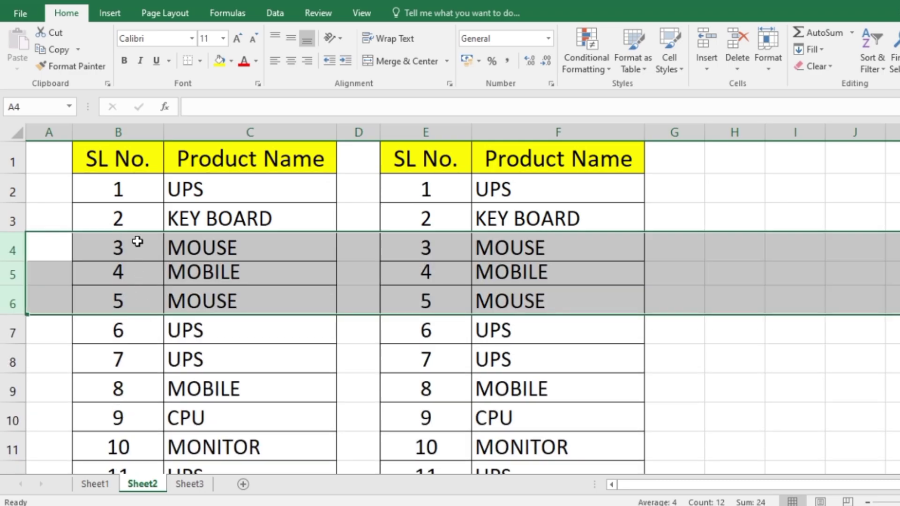
pyautogui.scroll(-1, 138, 321)
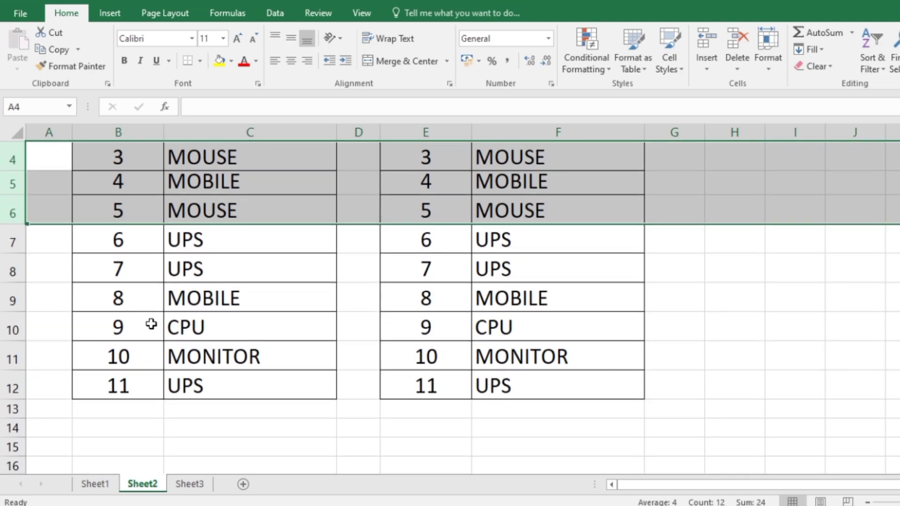
pyautogui.scroll(1, 151, 323)
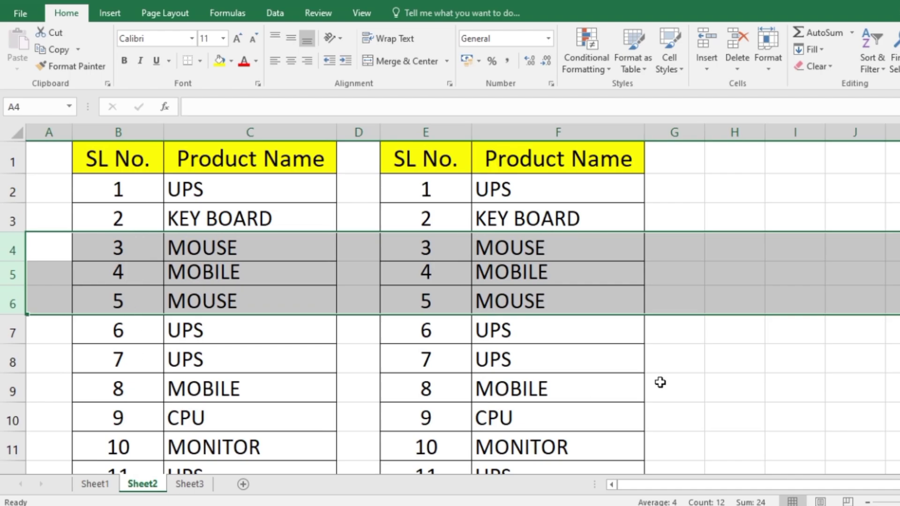
pyautogui.scroll(-3, 101, 340)
pyautogui.scroll(3, 419, 373)
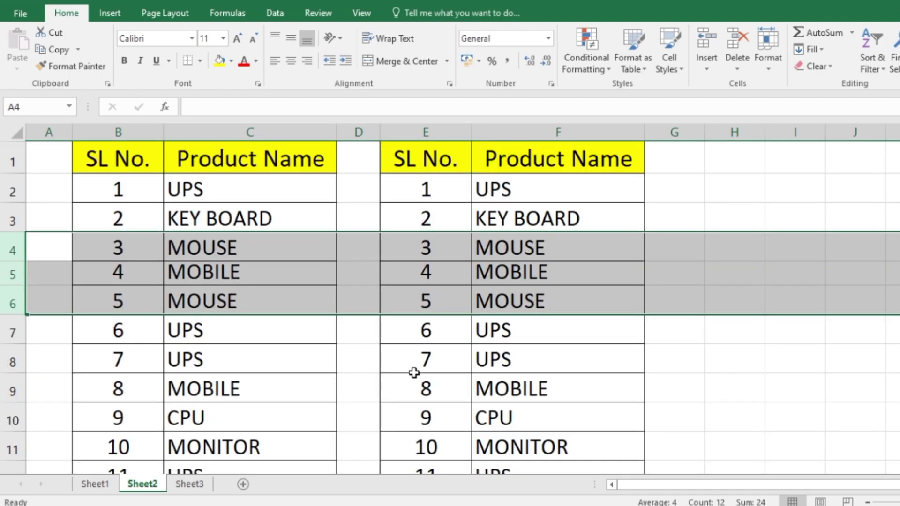